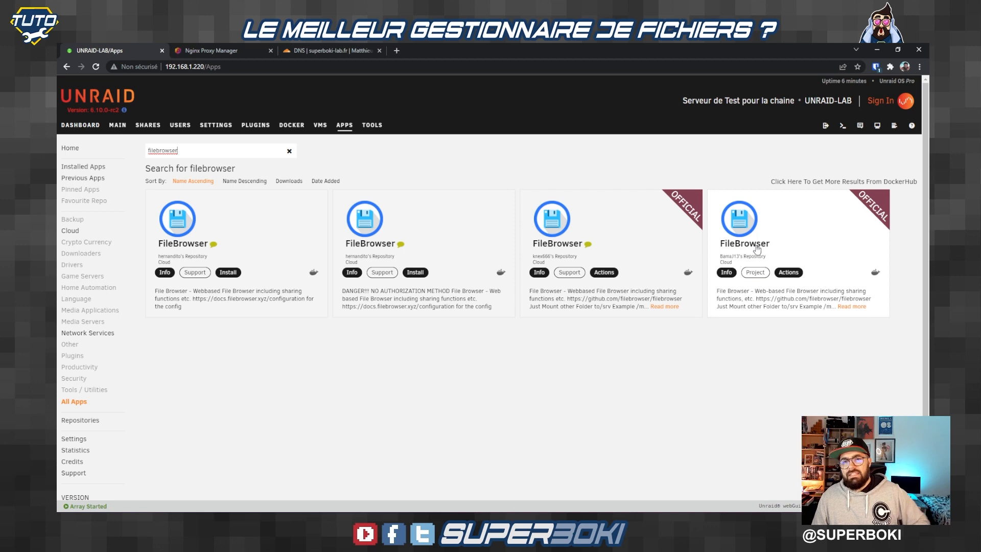
Step: Open the official FileBrowser template's Add Container form and review its example media and Docs host paths
click(788, 272)
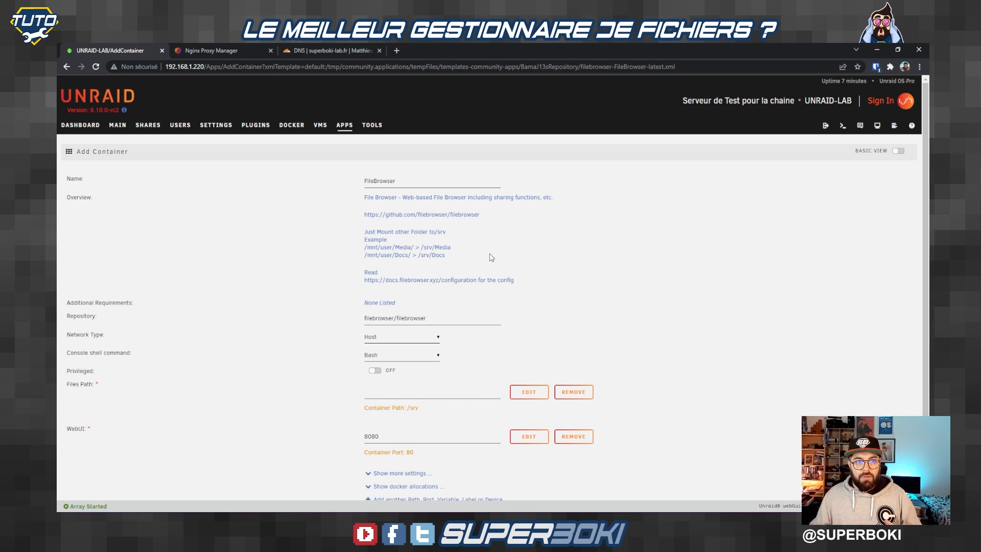
drag(371, 247, 460, 251)
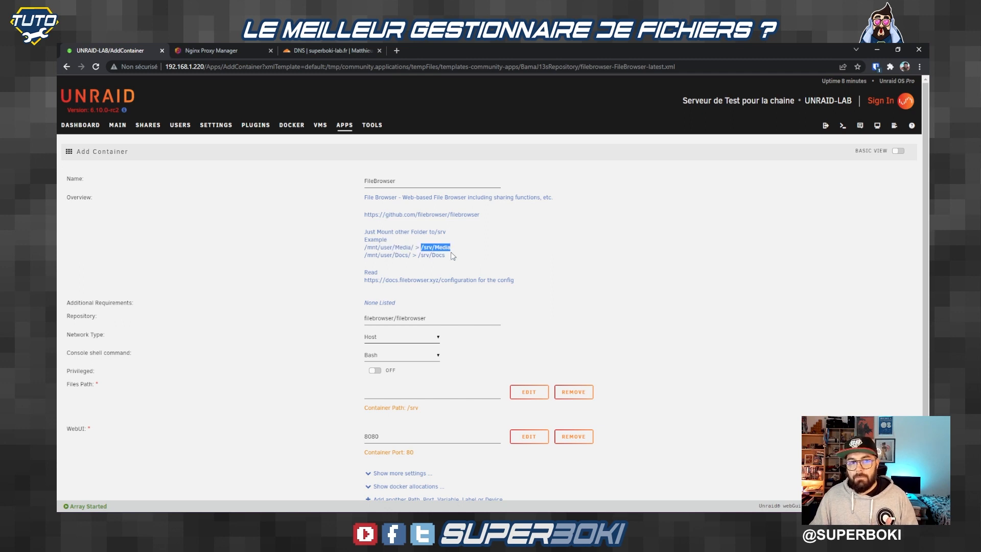
drag(364, 255, 400, 256)
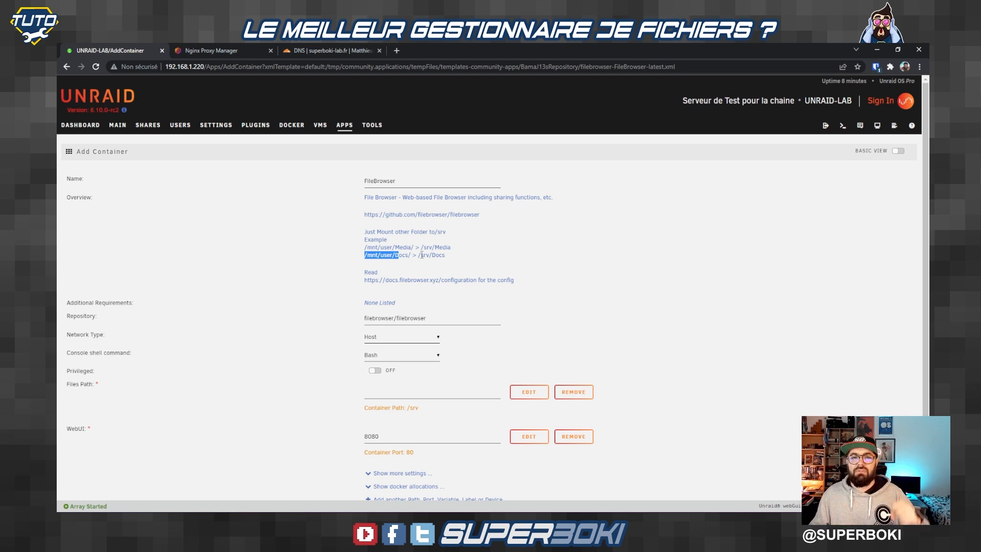
Step: Set the container's Network Type to Custom : sblab
click(378, 339)
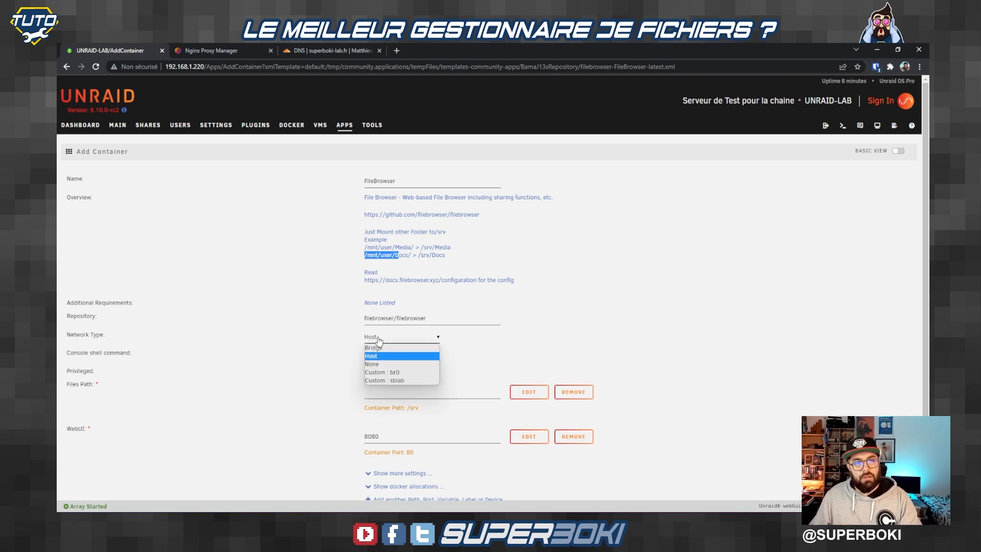
click(401, 381)
scroll(475, 350, down, 1)
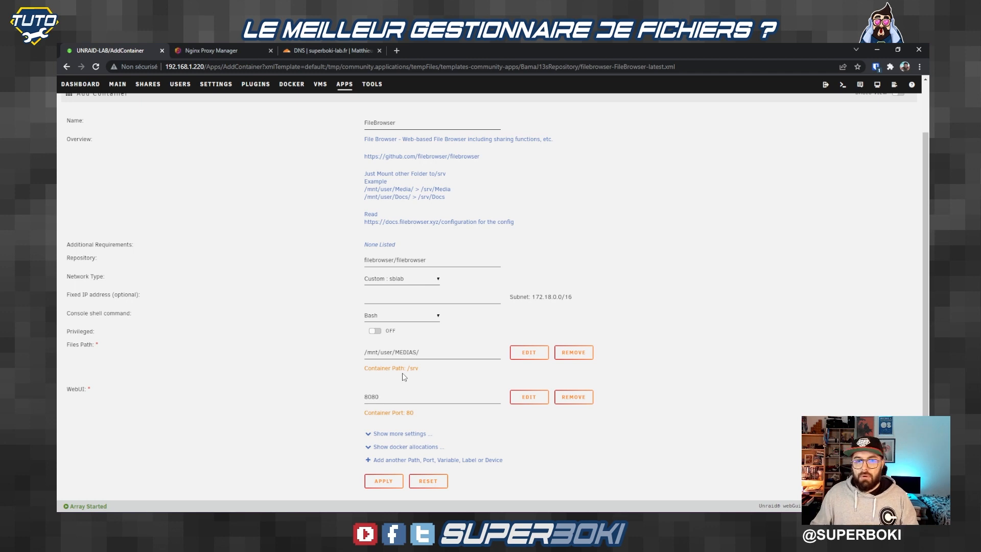
Step: Edit Files Path so its container path becomes /srv/MEDIAS, then save the mapping
click(529, 352)
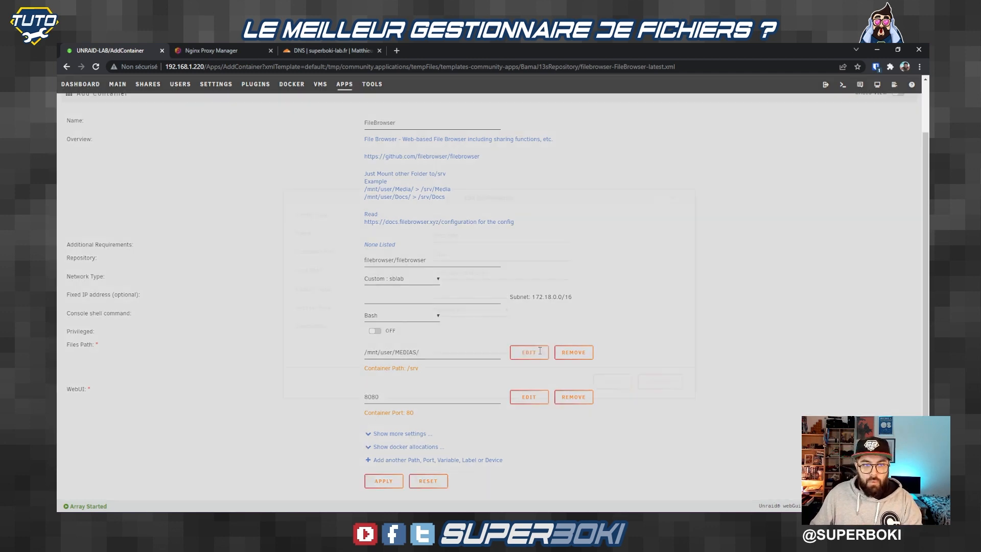
click(454, 250)
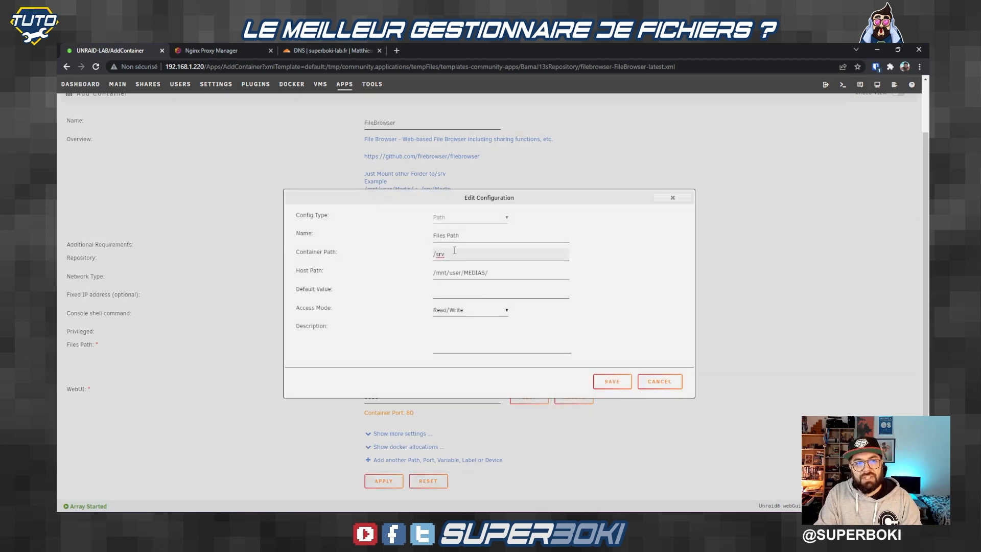
text(/MEDIAS)
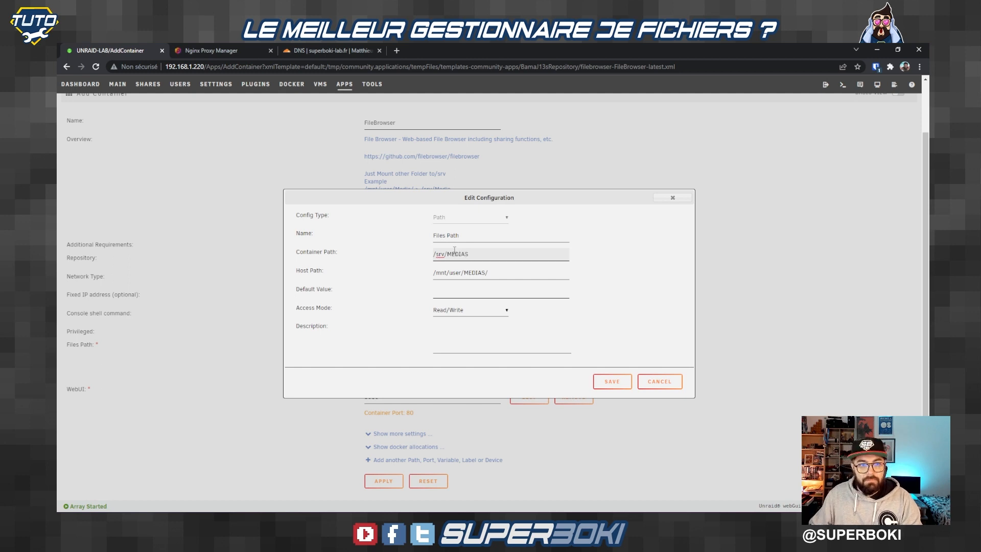
click(610, 382)
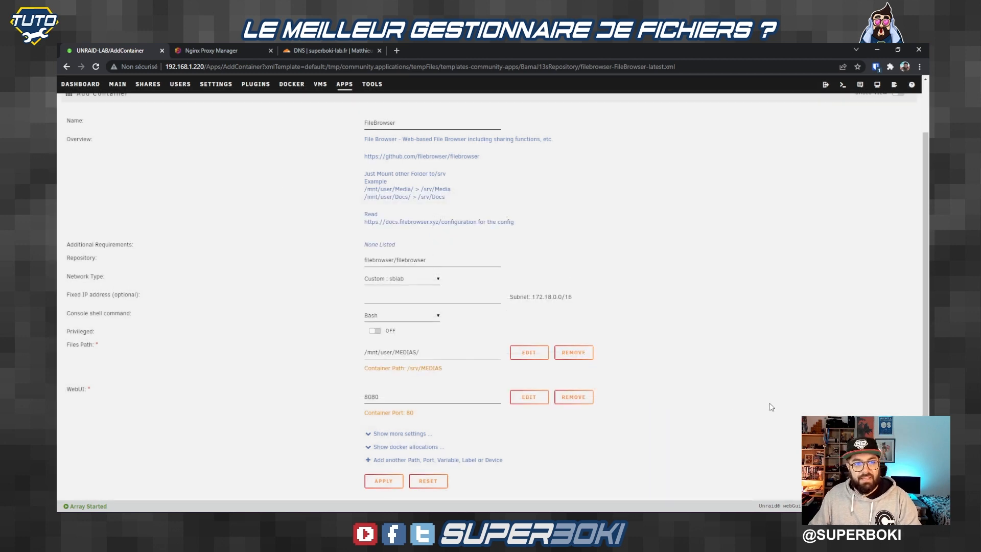
Step: Add a second path mapping host /mnt/disks/DATA_GDRIVE/ to container path /srv/DRIVE
click(411, 458)
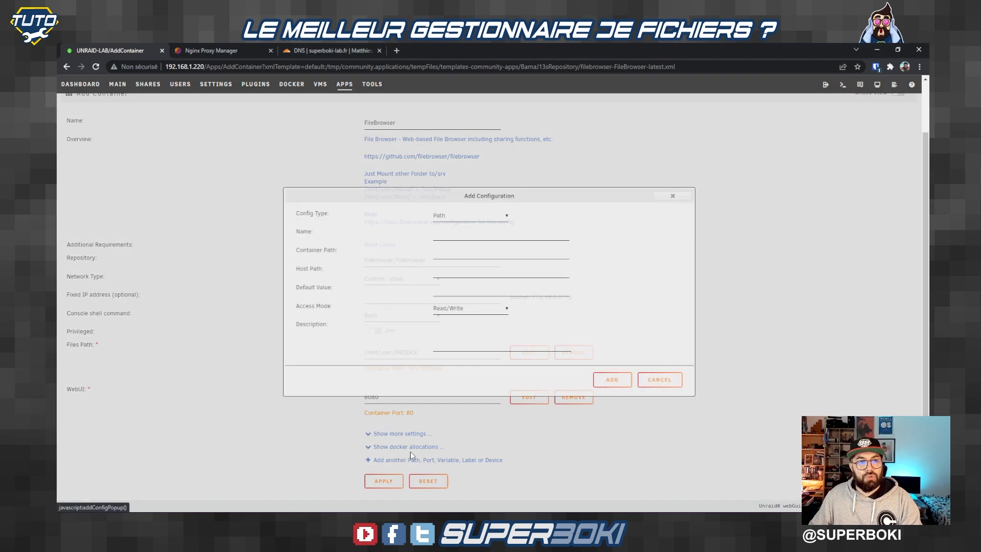
click(461, 235)
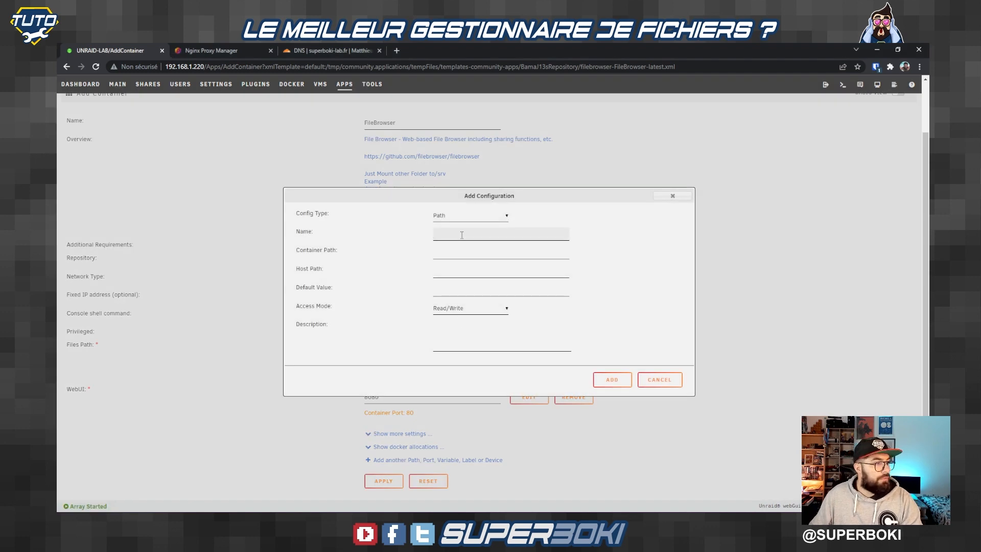
key(Tab)
text(/s)
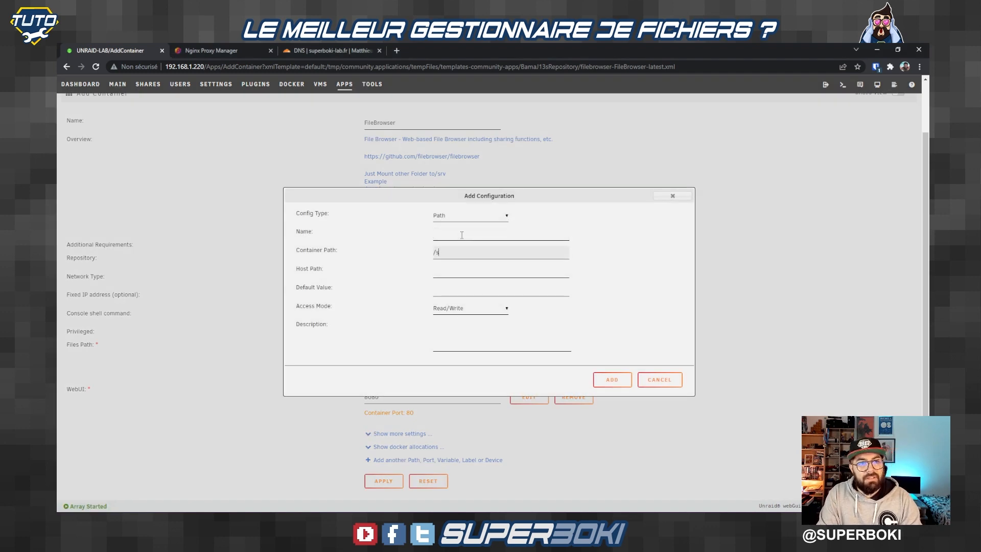
text(rv/DRIVE)
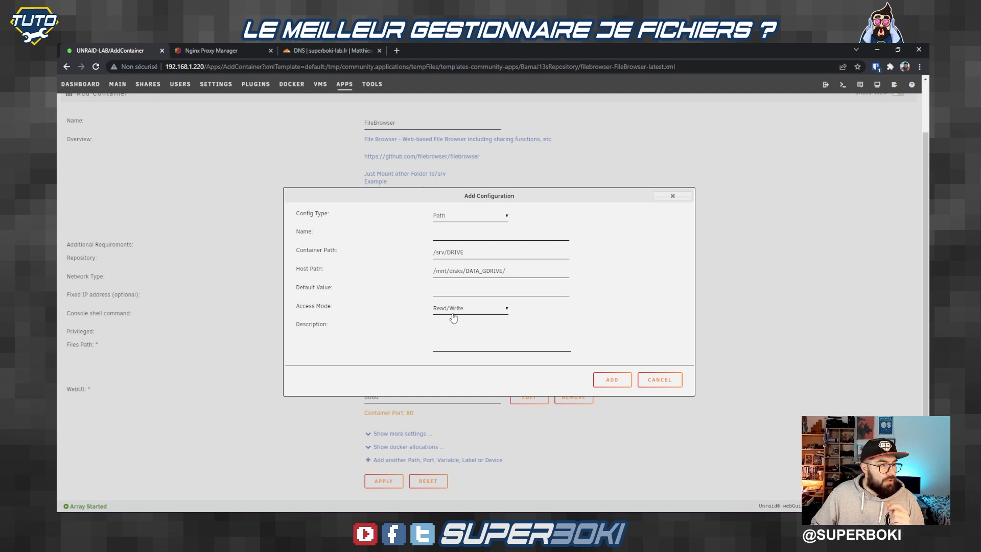
click(612, 380)
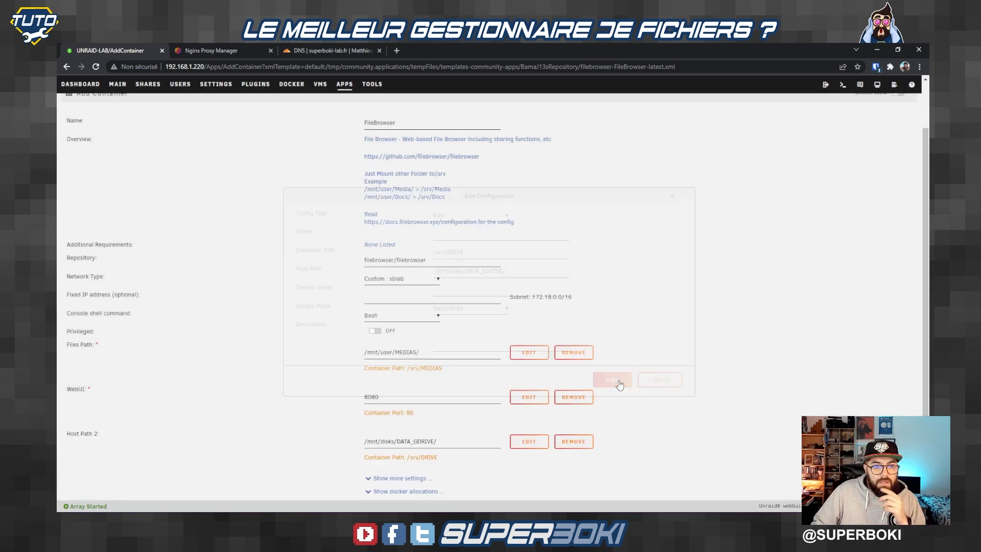
scroll(419, 312, down, 1)
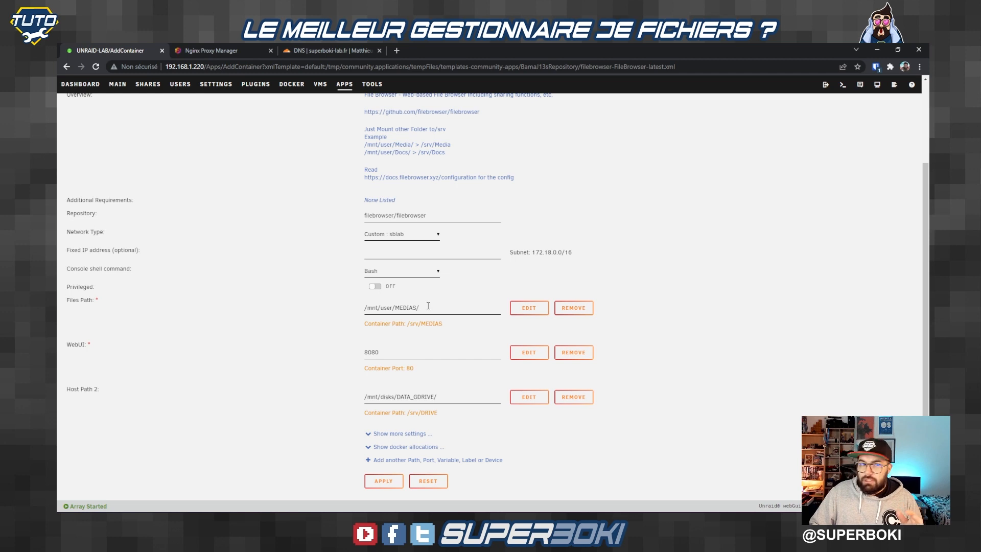
drag(422, 323, 357, 308)
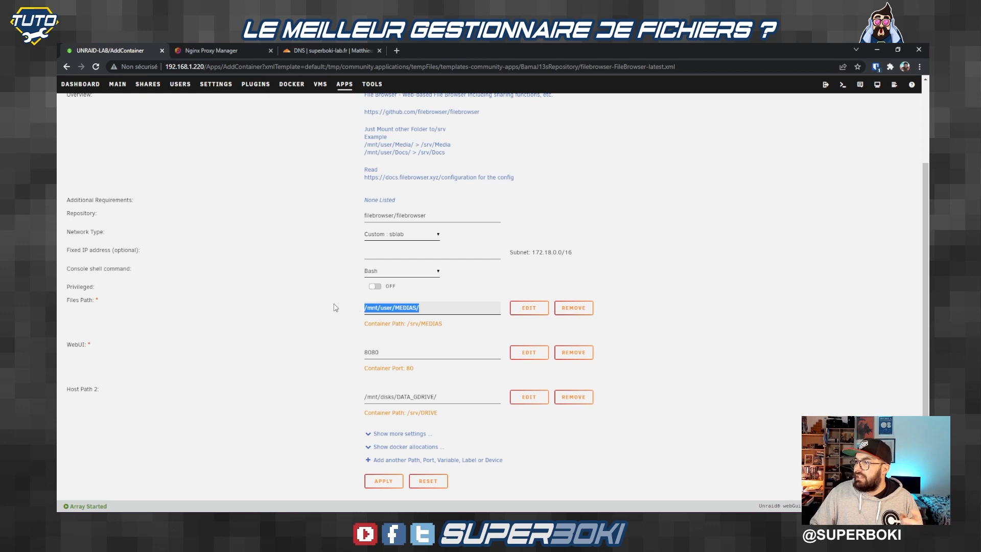
Step: Add a /mnt/user/filebrowser to /srv mapping and apply the FileBrowser container
click(317, 313)
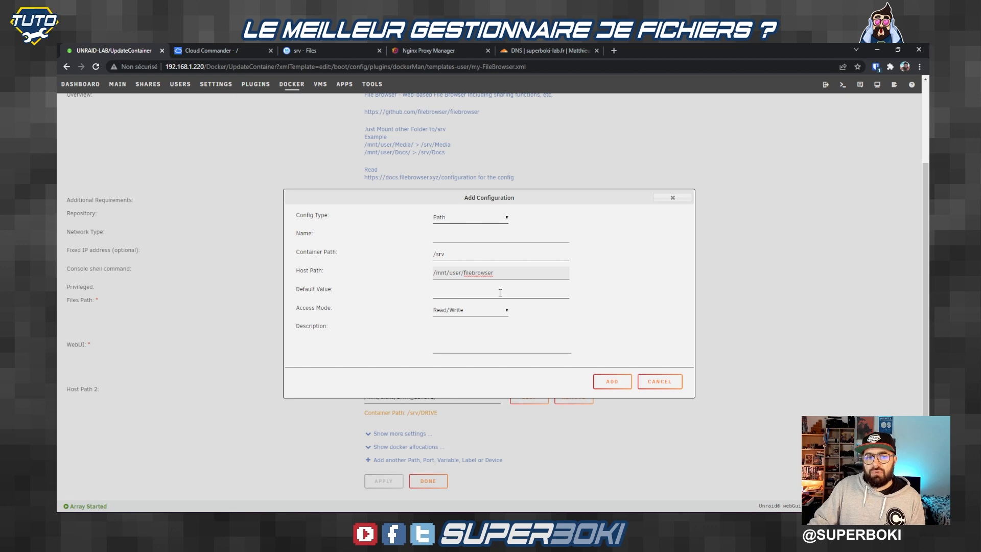
click(617, 383)
click(393, 479)
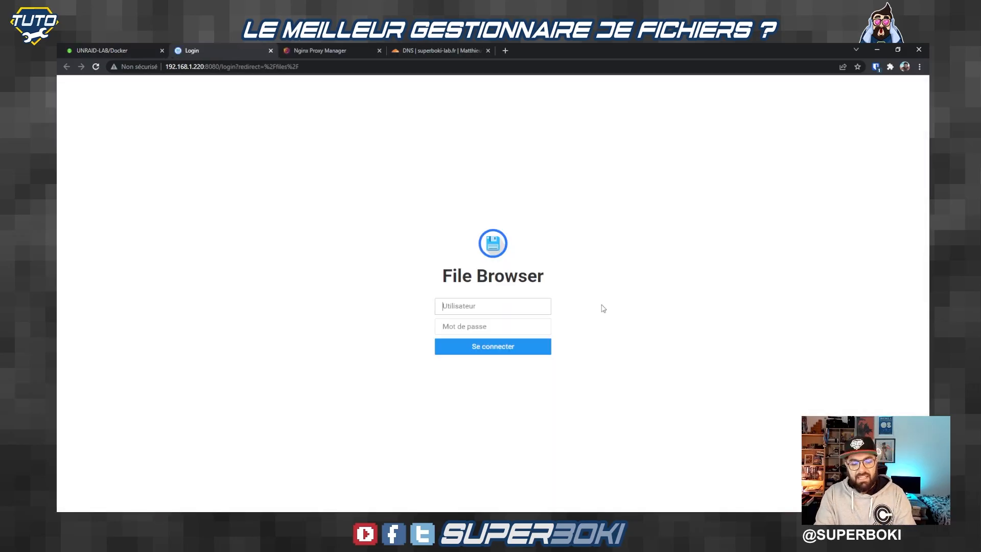
Step: Log in to File Browser with the account username and password
text(admin)
key(Tab)
text(admin)
key(Return)
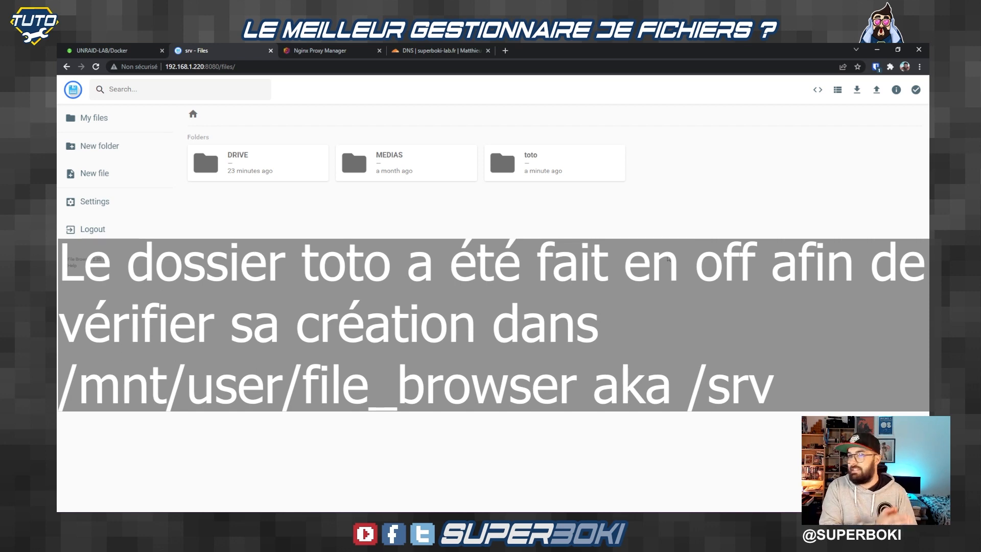
Step: Close the search view, toggle between list and grid layouts, and select the toto folder
click(123, 89)
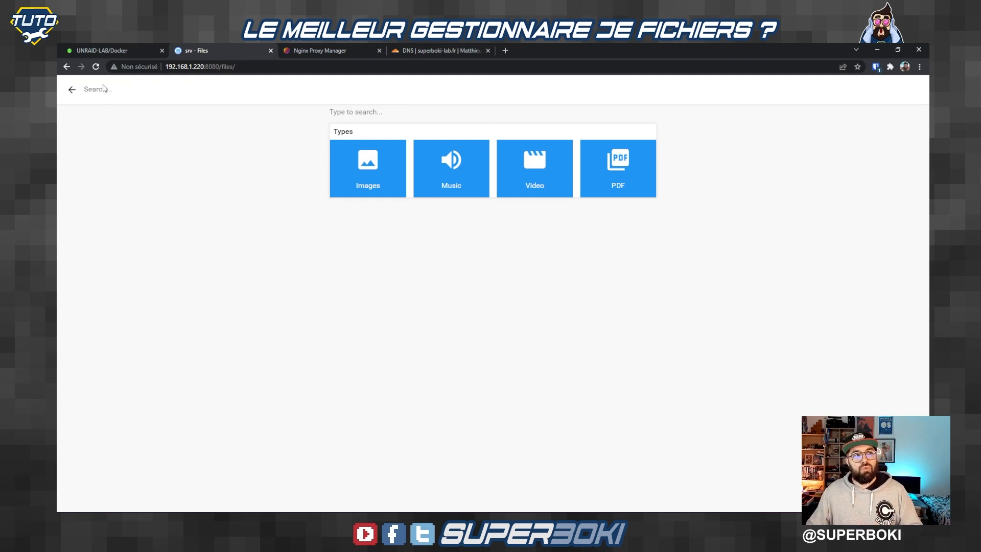
click(72, 90)
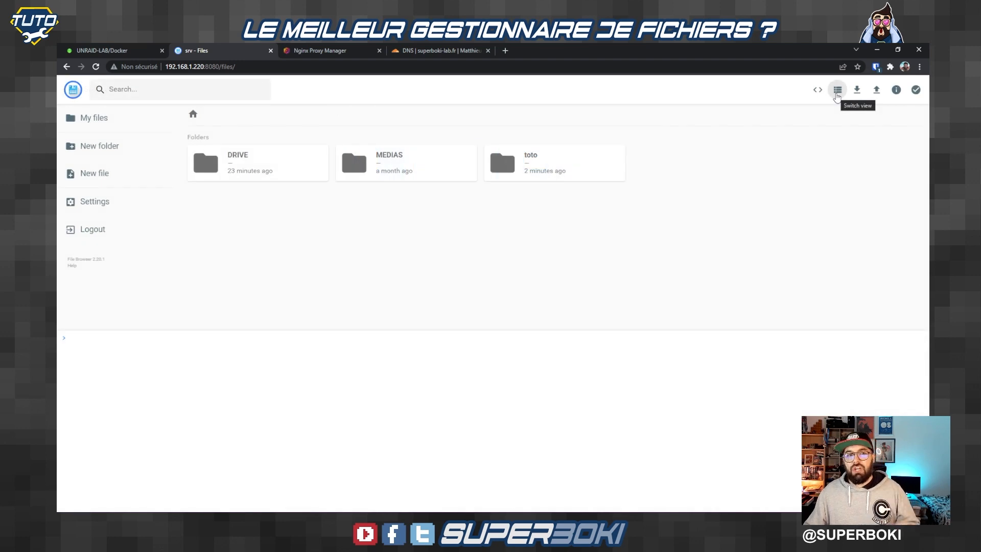
click(836, 92)
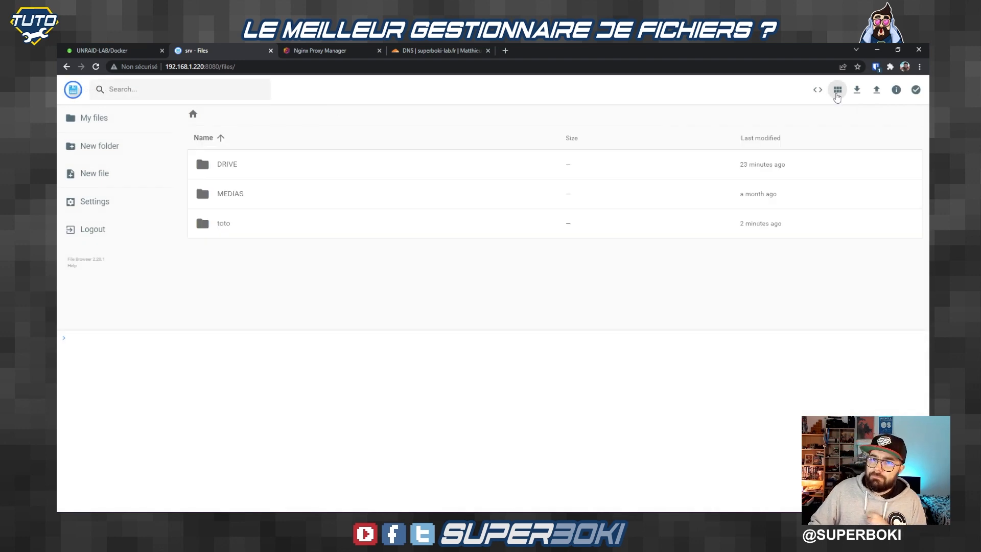
click(837, 91)
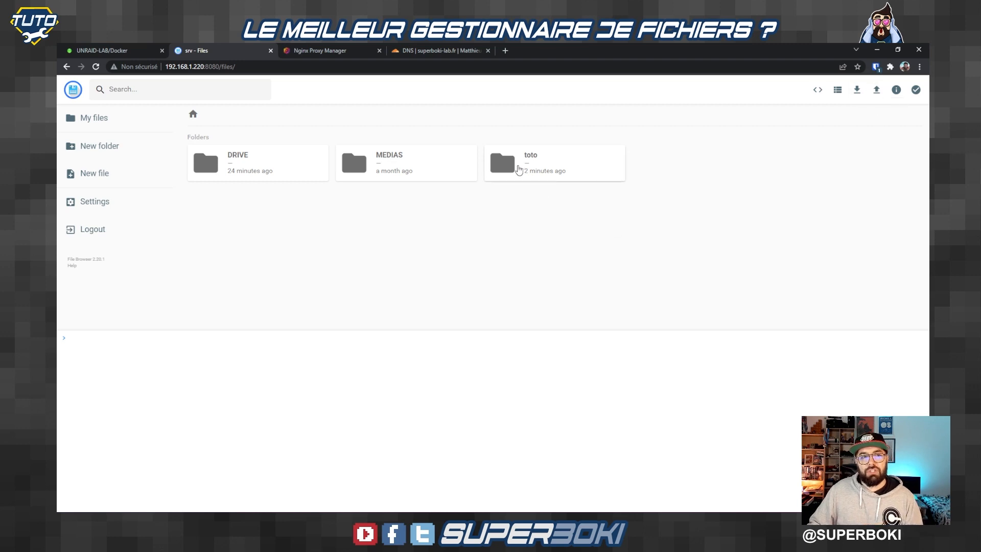
click(521, 169)
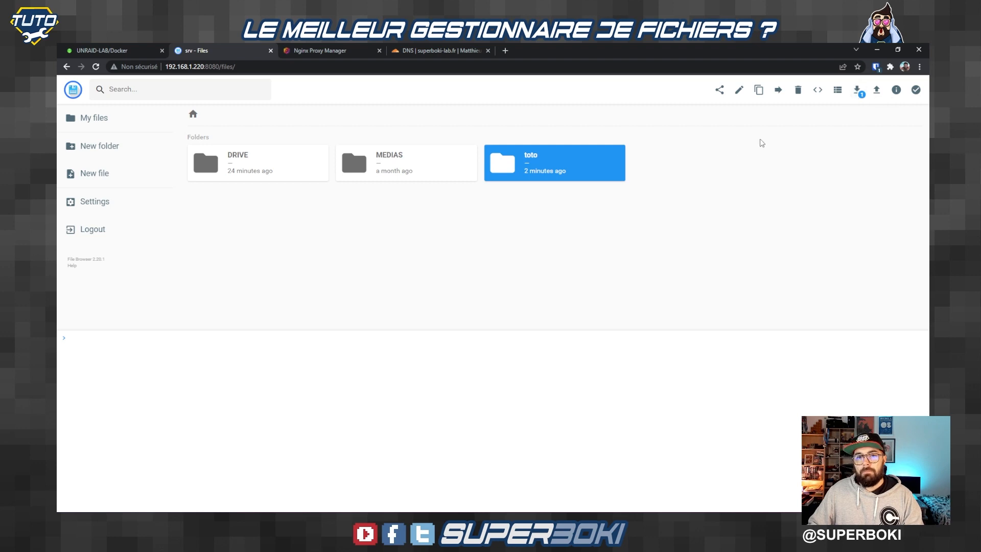
click(853, 92)
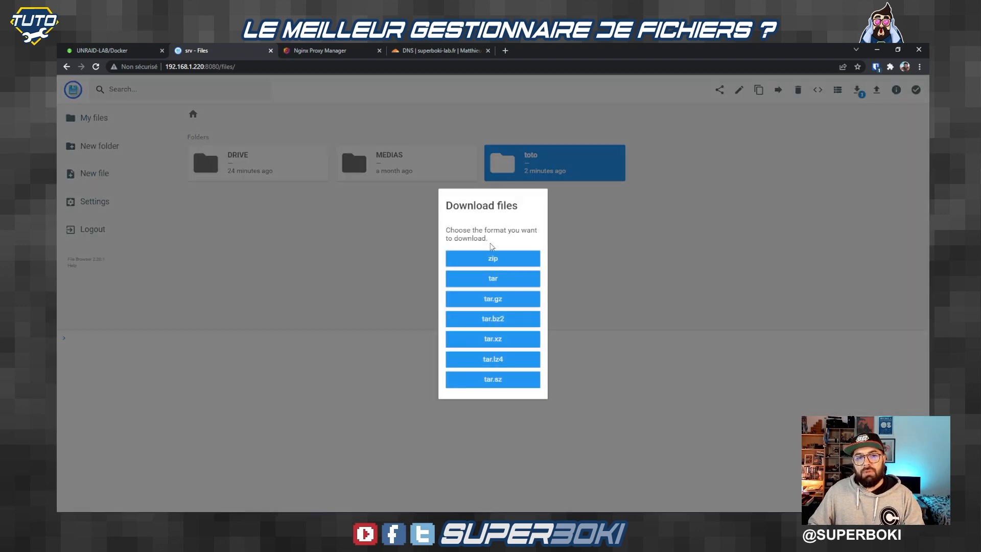
click(777, 173)
click(876, 91)
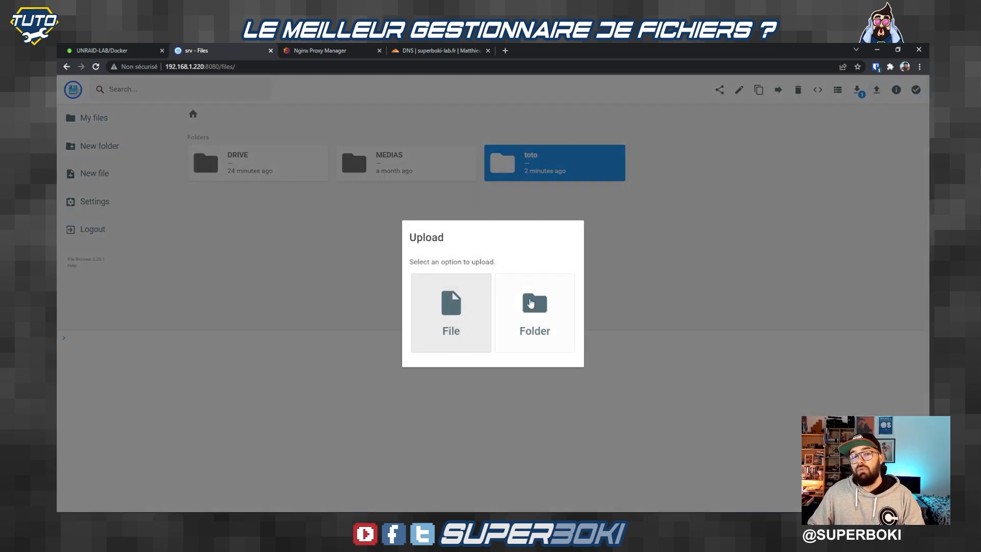
click(701, 221)
click(897, 92)
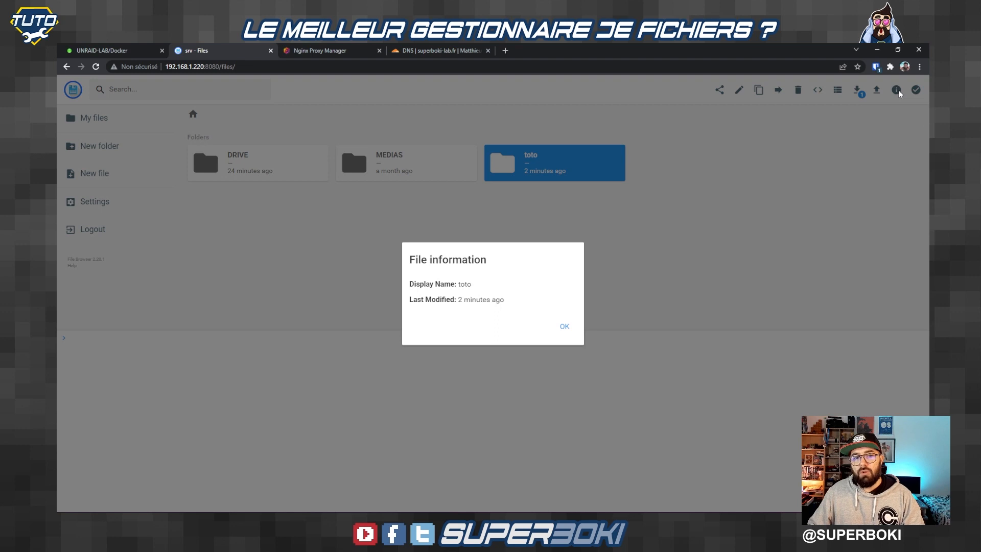
click(565, 327)
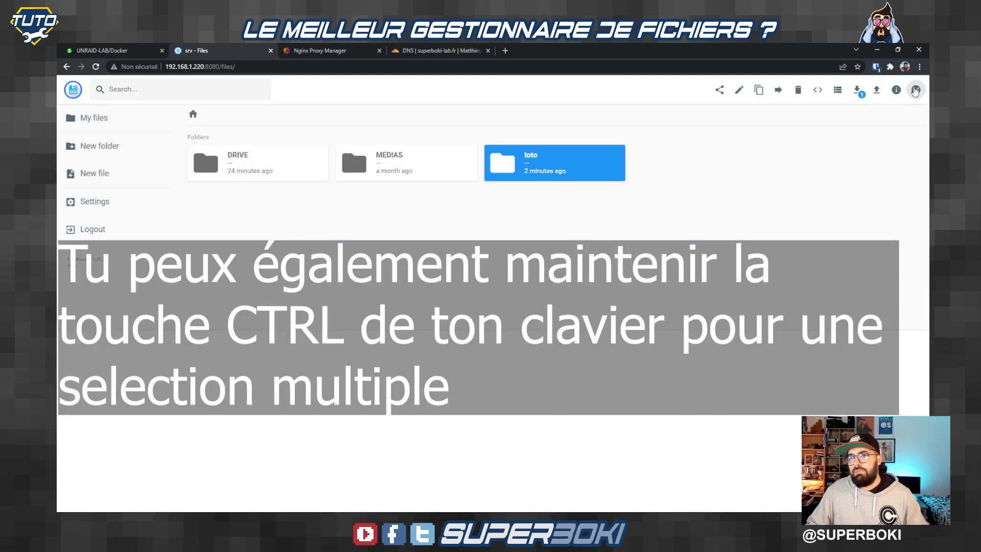
click(914, 90)
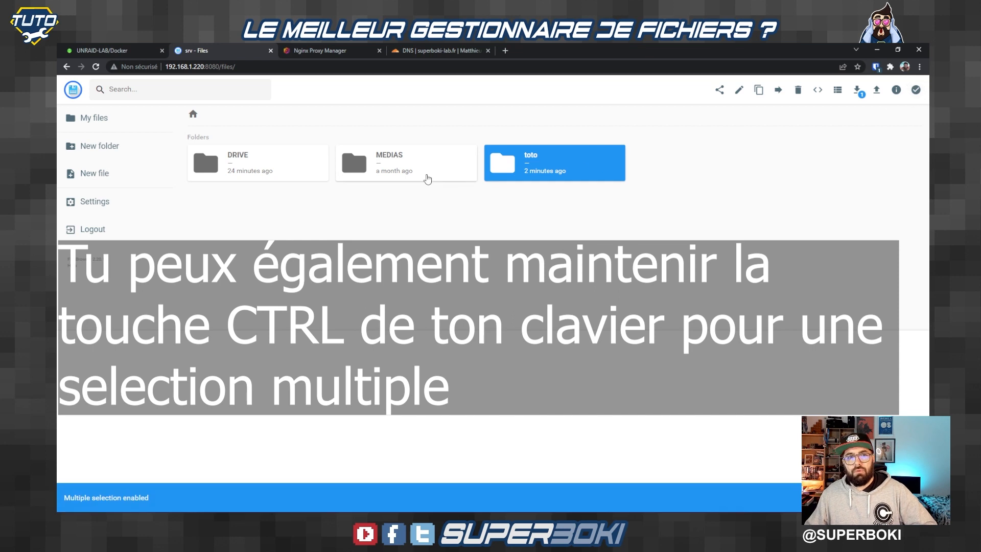
click(426, 175)
click(288, 176)
click(265, 174)
click(408, 169)
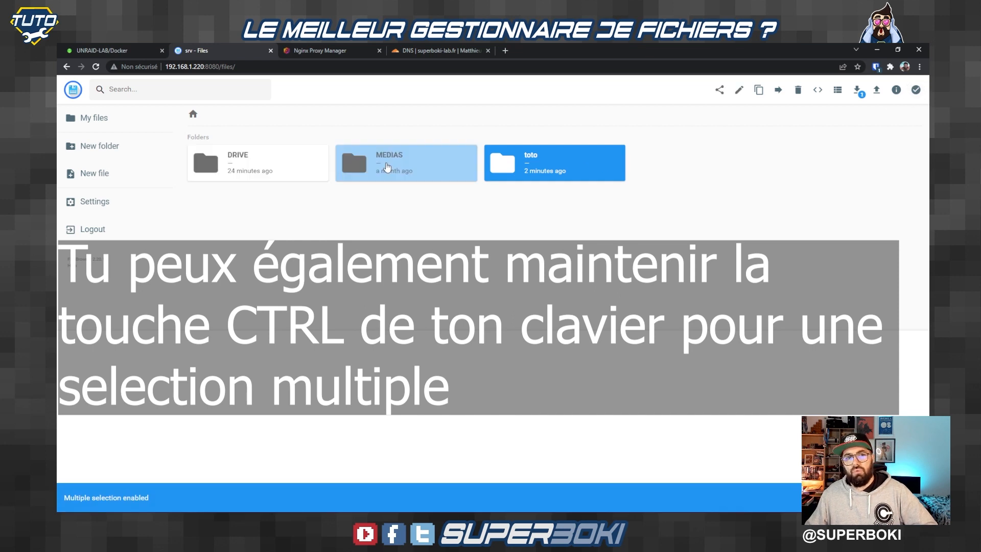
click(518, 167)
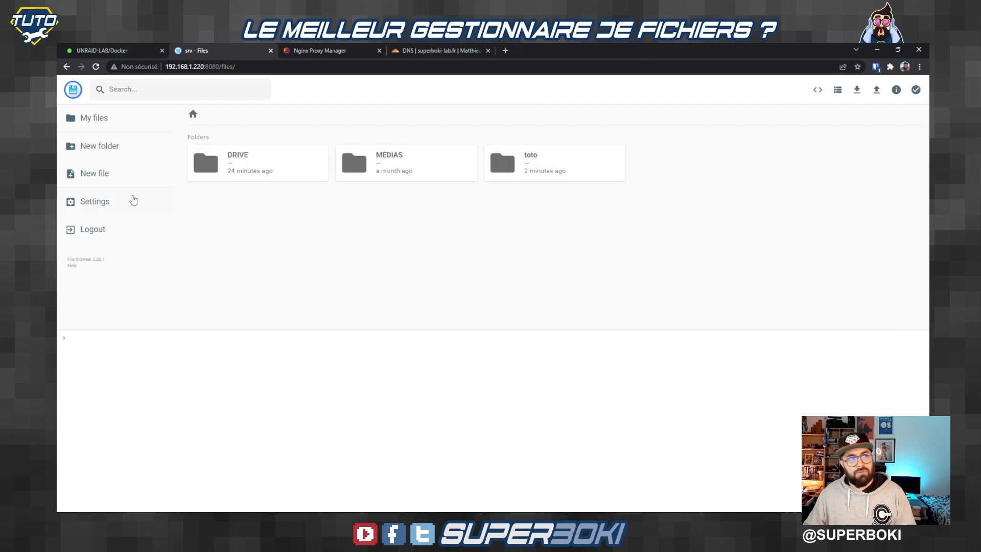
Step: Switch the File Browser interface language to Français in the profile settings
click(88, 203)
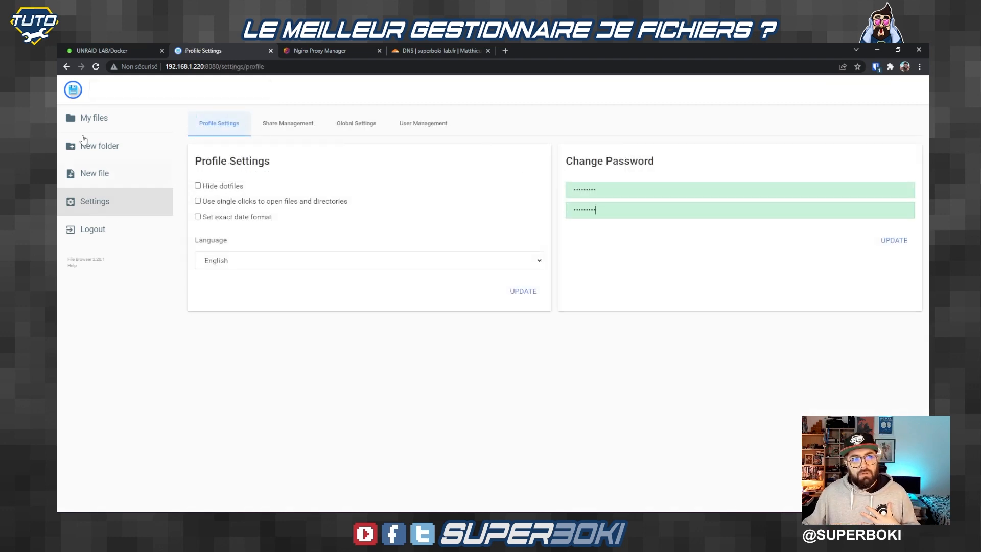
click(196, 256)
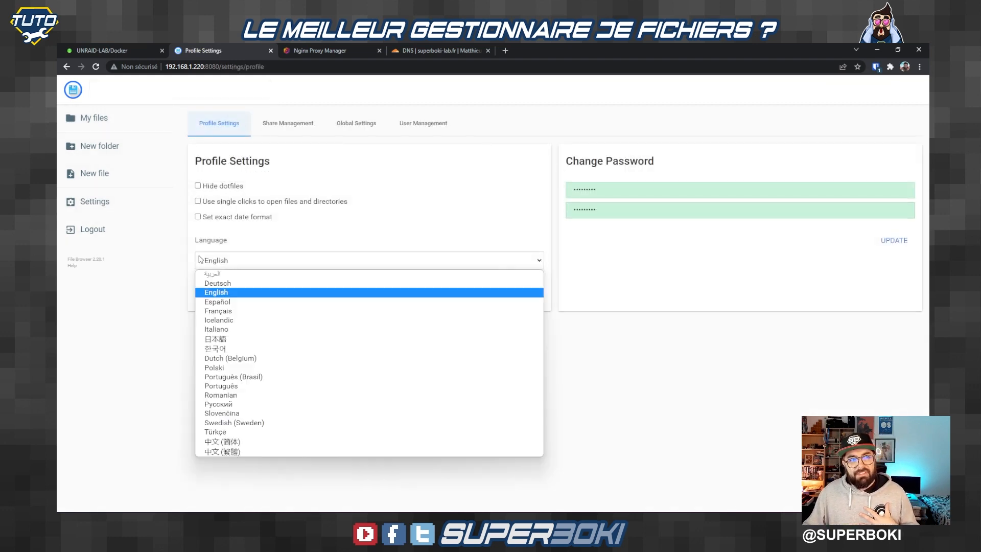
click(228, 311)
click(528, 293)
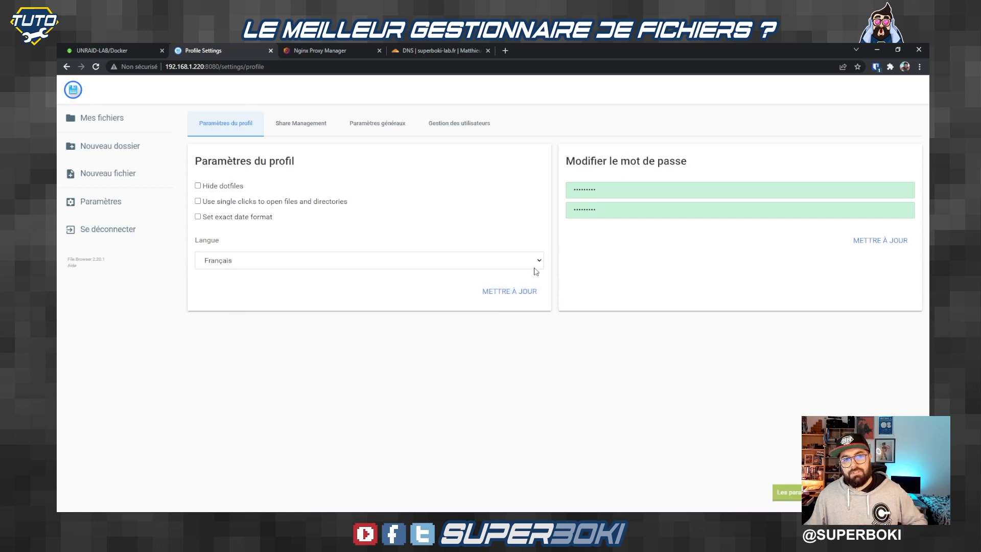
Step: Review the profile options and password fields, then go to Share Management
drag(271, 214, 202, 183)
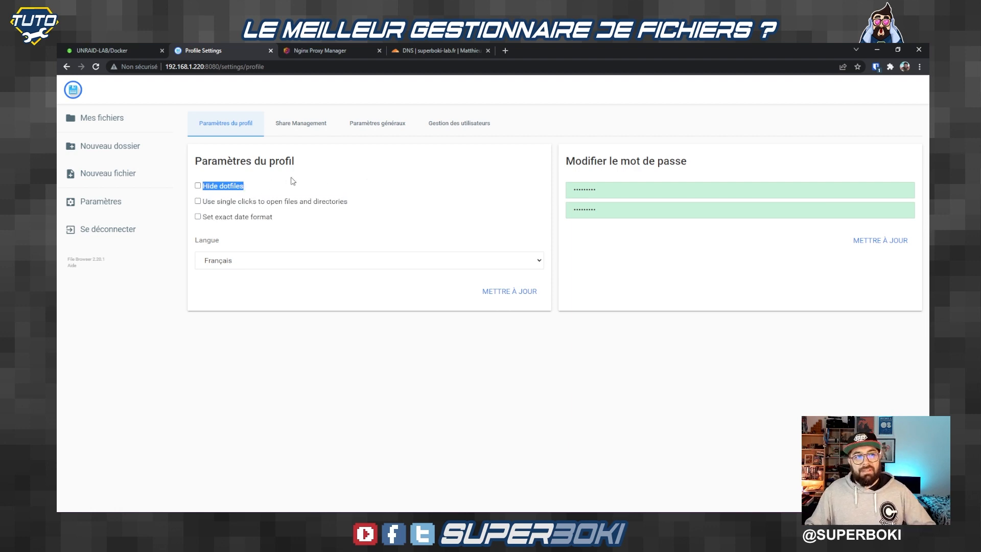
drag(207, 201, 265, 201)
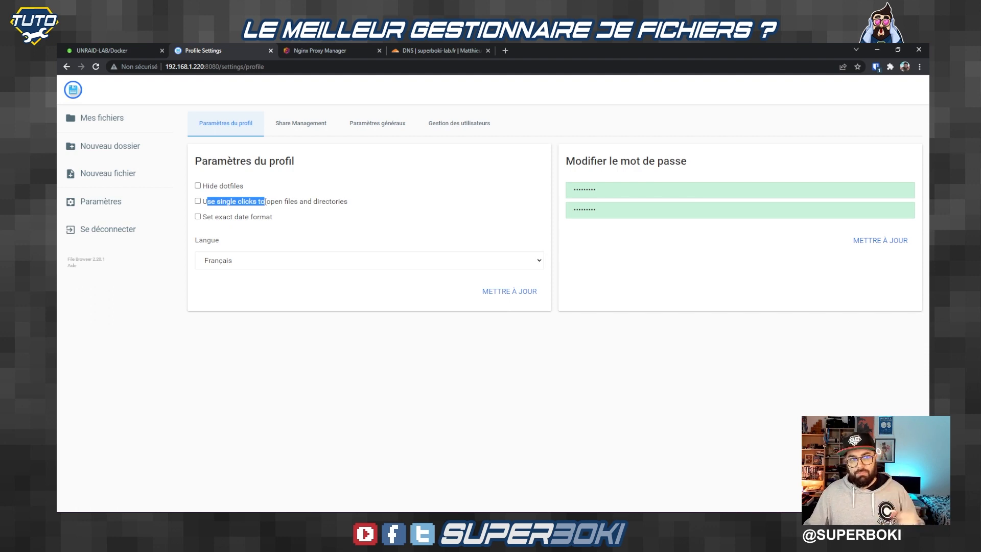
double_click(588, 190)
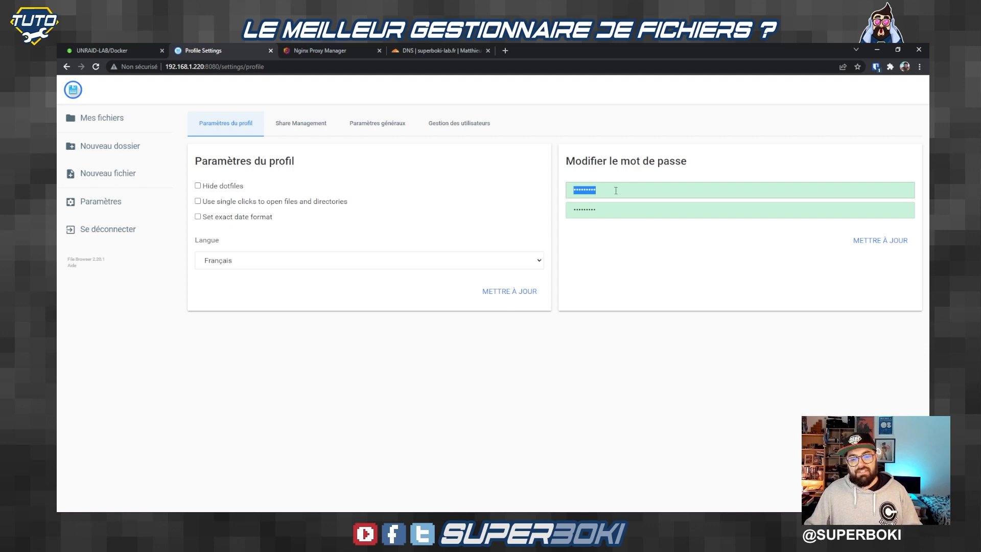
click(621, 212)
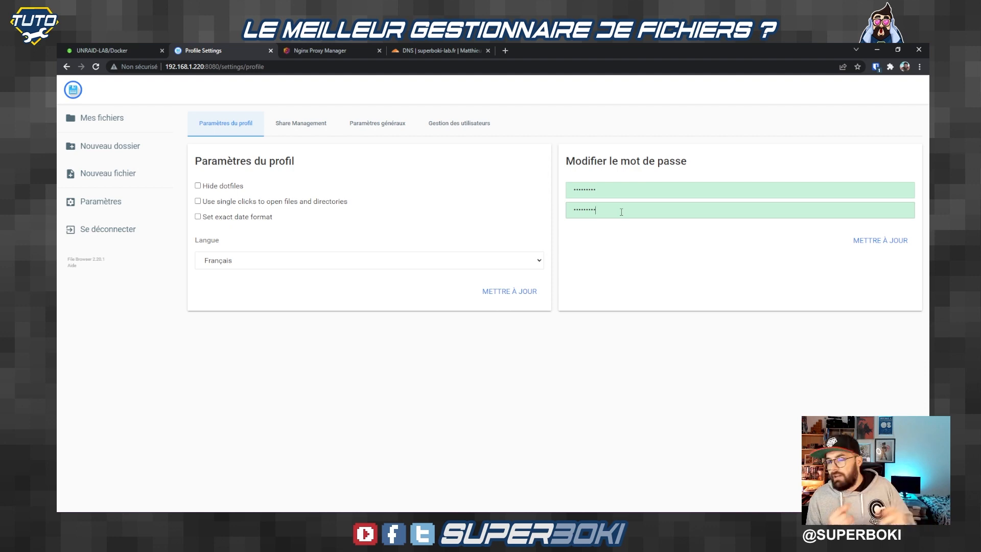
click(301, 126)
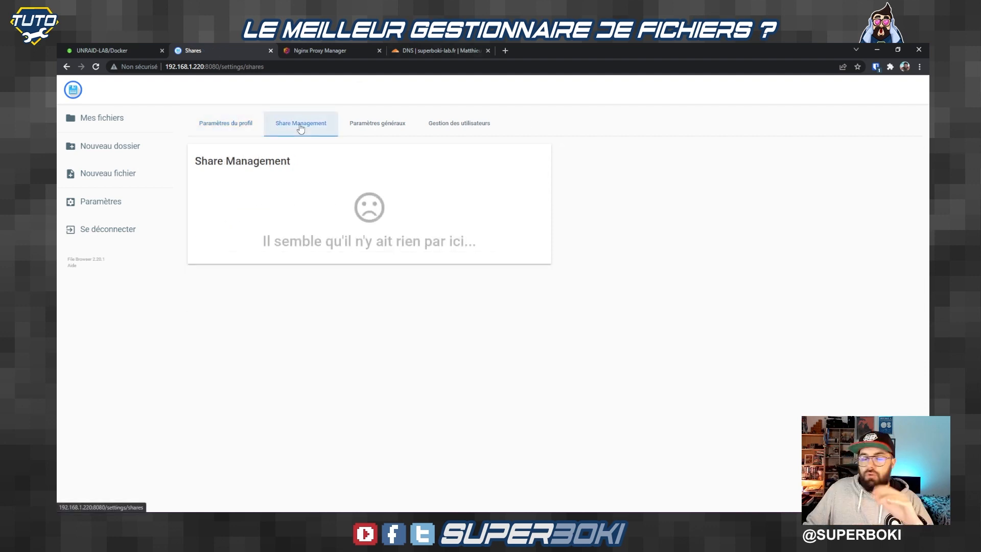